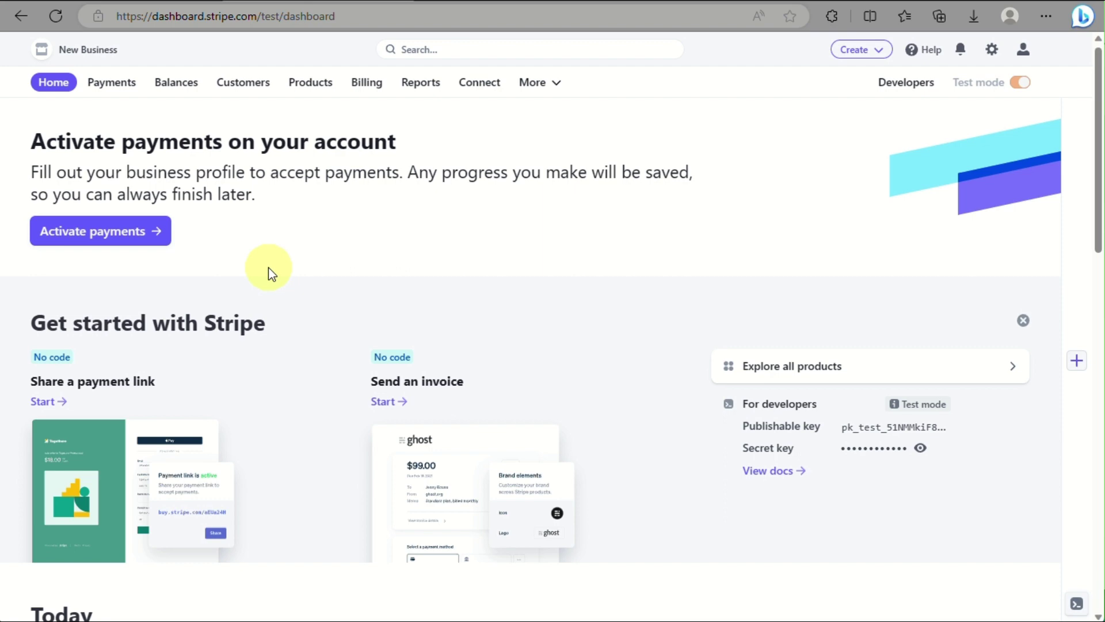
scroll(268, 270, "down", 10)
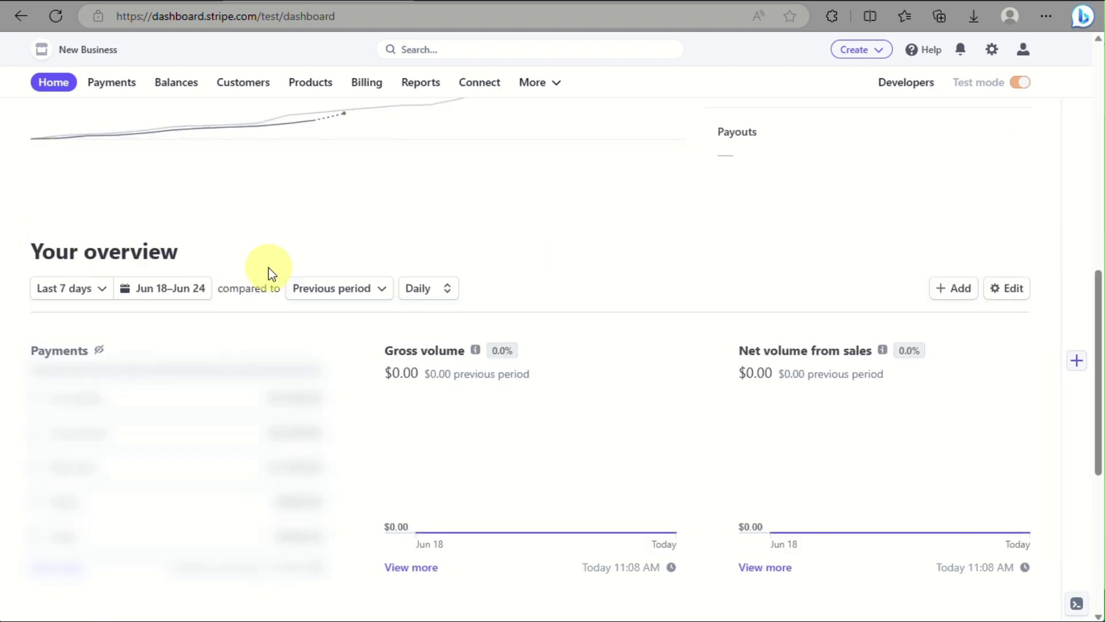
scroll(269, 271, "down", 2)
scroll(268, 270, "up", 3)
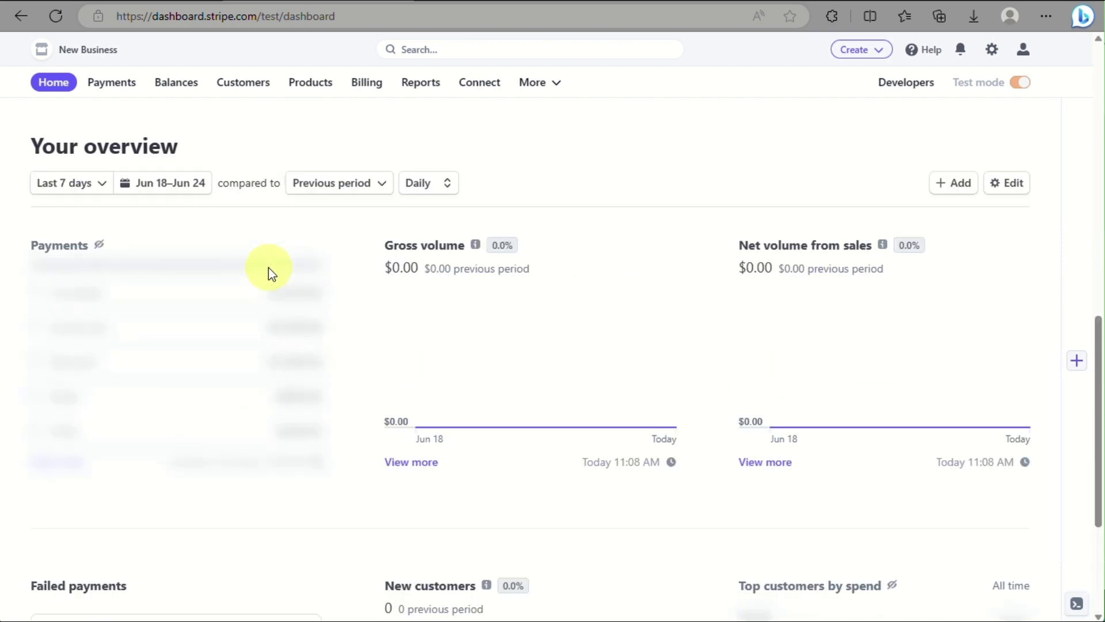
scroll(269, 270, "up", 4)
scroll(268, 270, "up", 5)
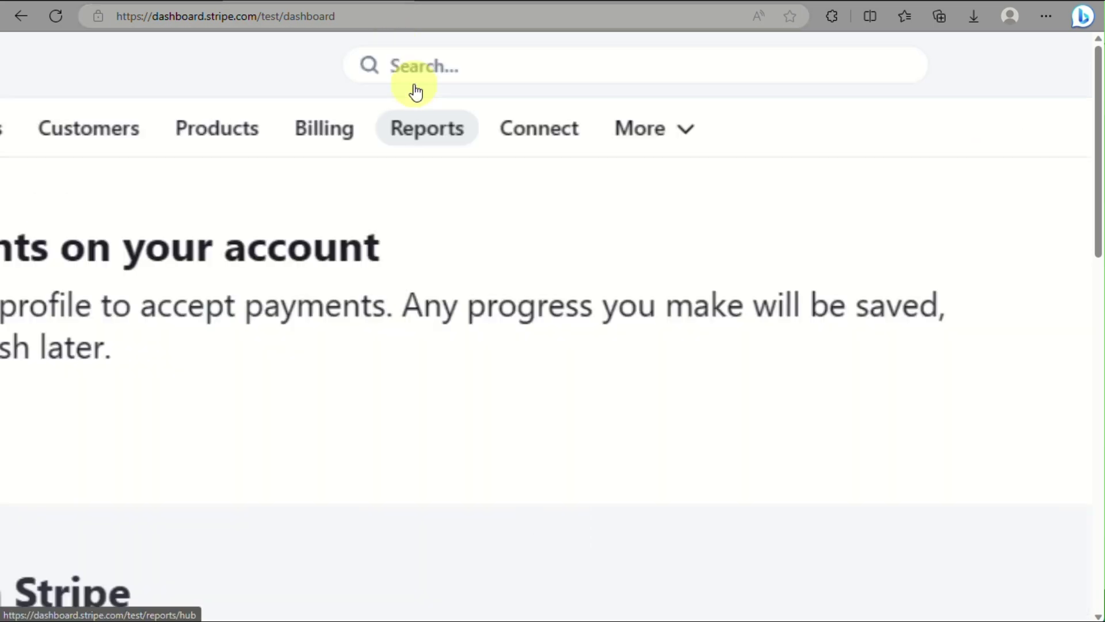
- Open the Balance report from Reports, peek at Payout reconciliation, then return to Balance
left_click(419, 93)
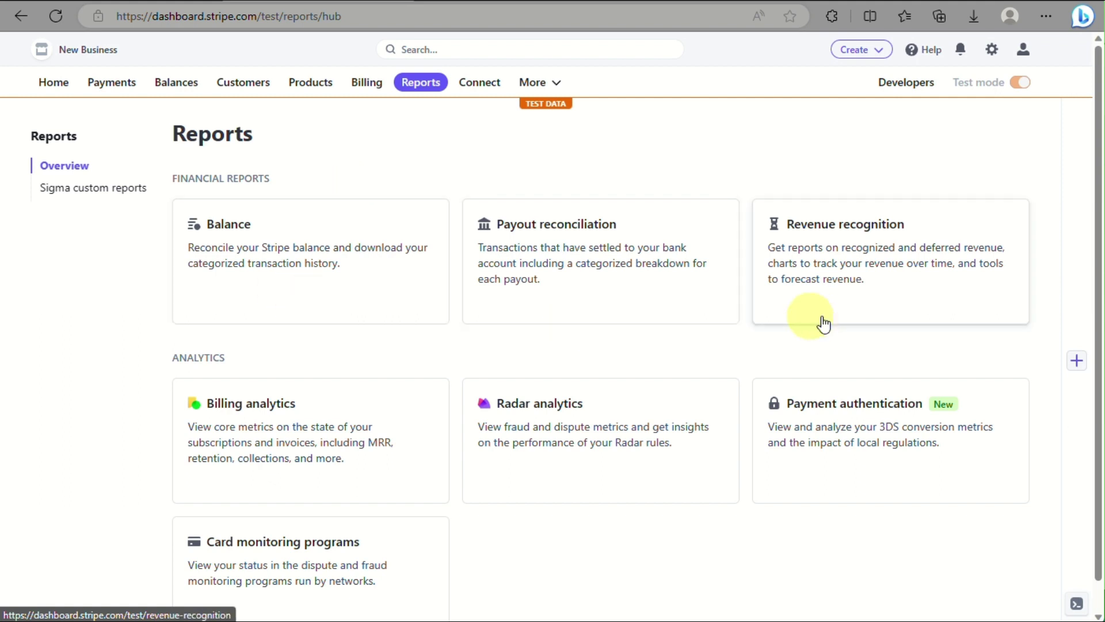
scroll(271, 282, "down", 1)
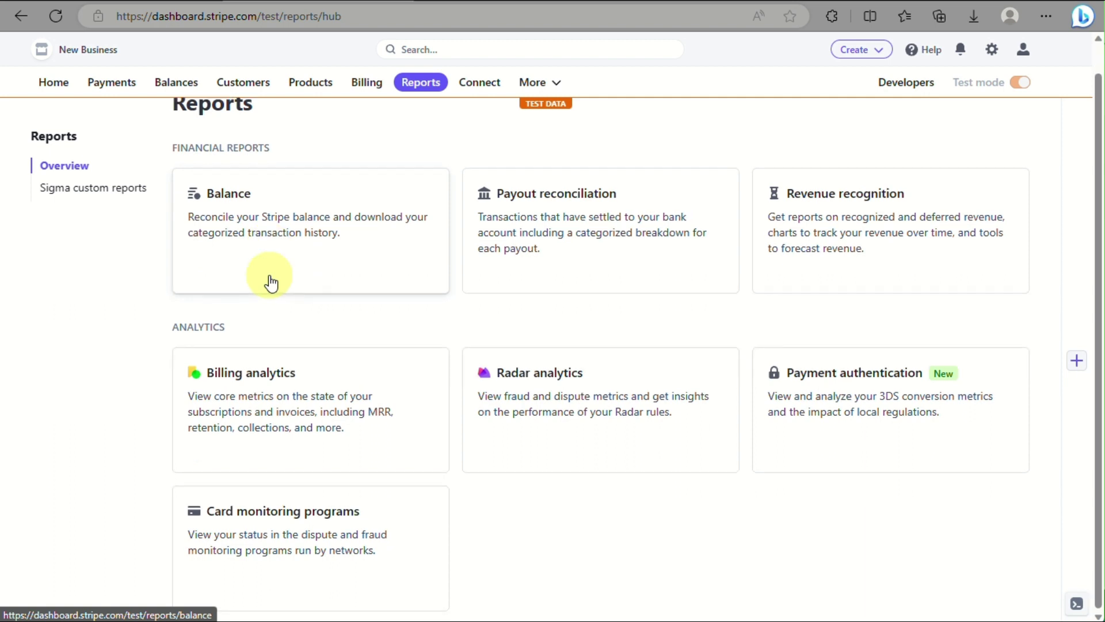
left_click(270, 283)
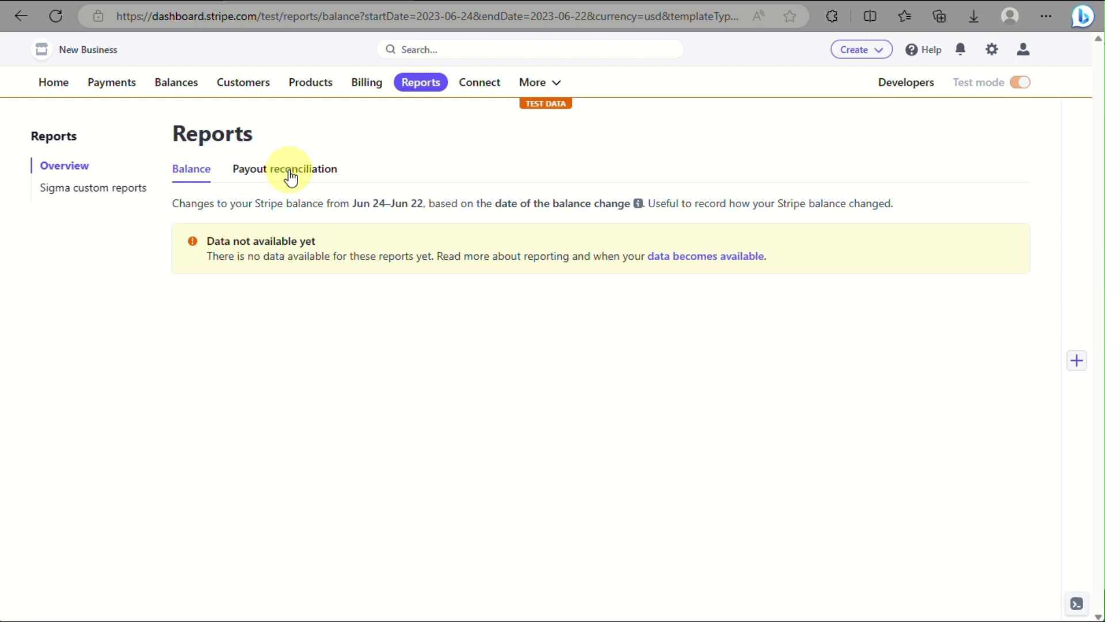
left_click(290, 177)
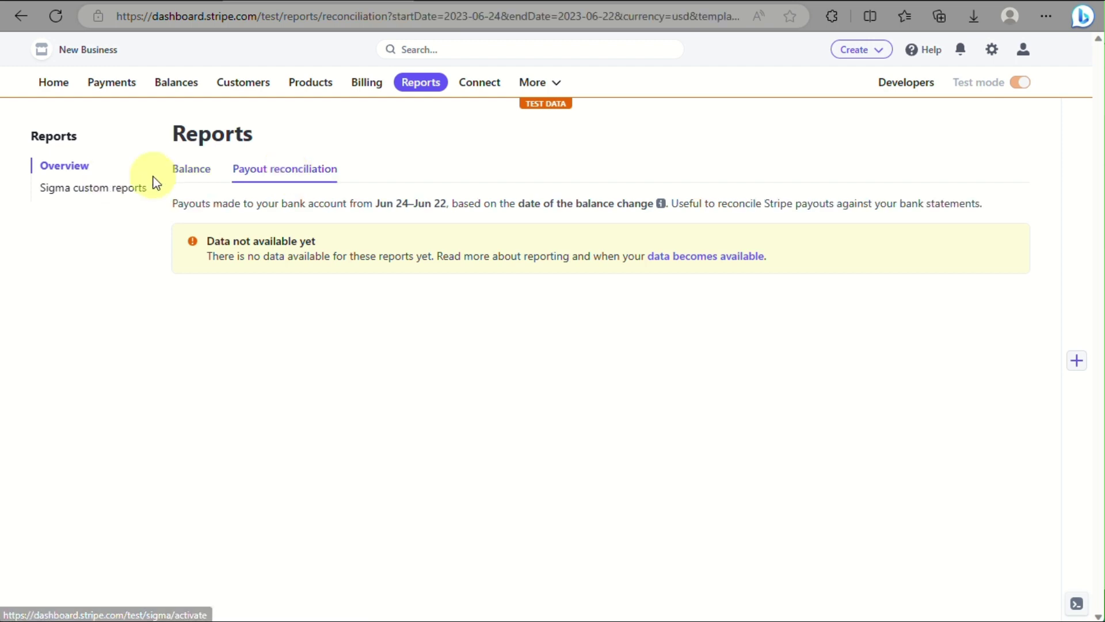
left_click(183, 172)
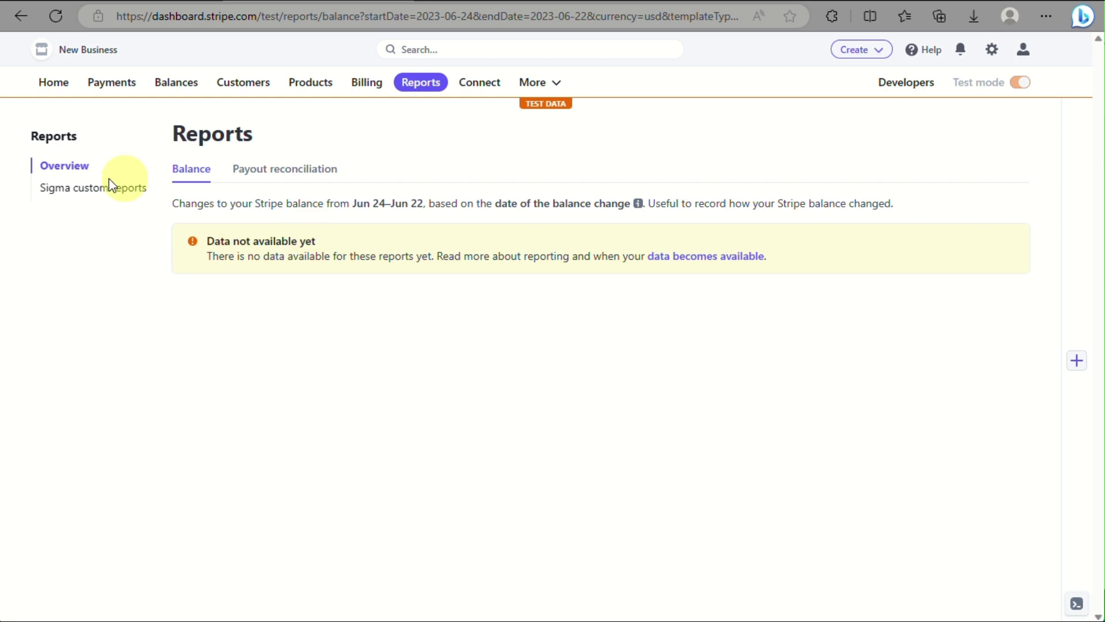
- Go to the Tax product page from the More menu under Finance automation
left_click(557, 91)
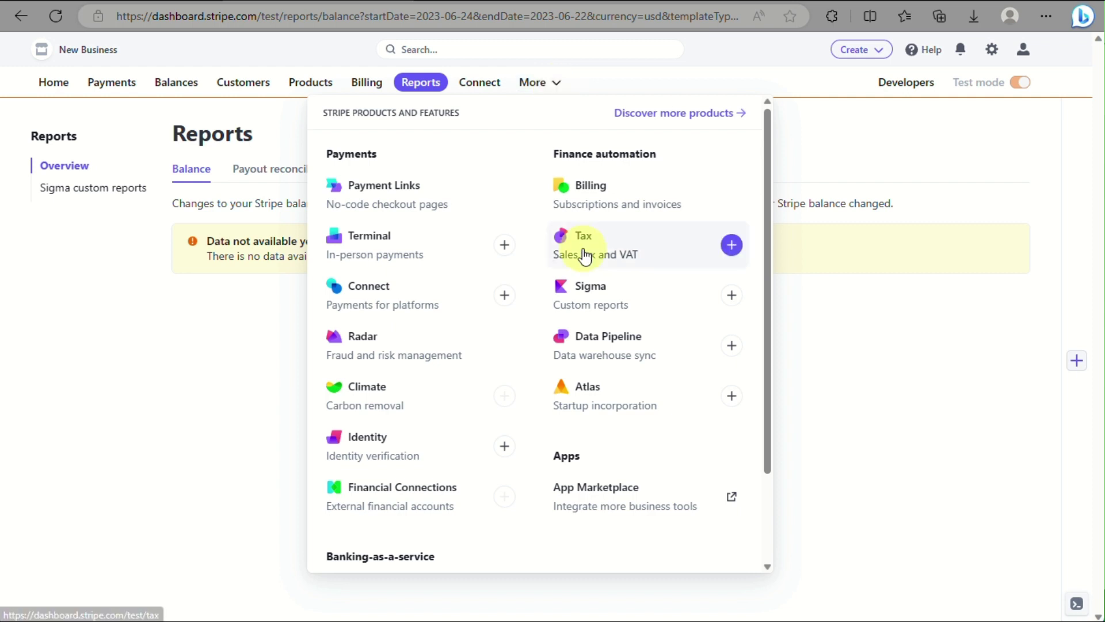
mouse_move(596, 246)
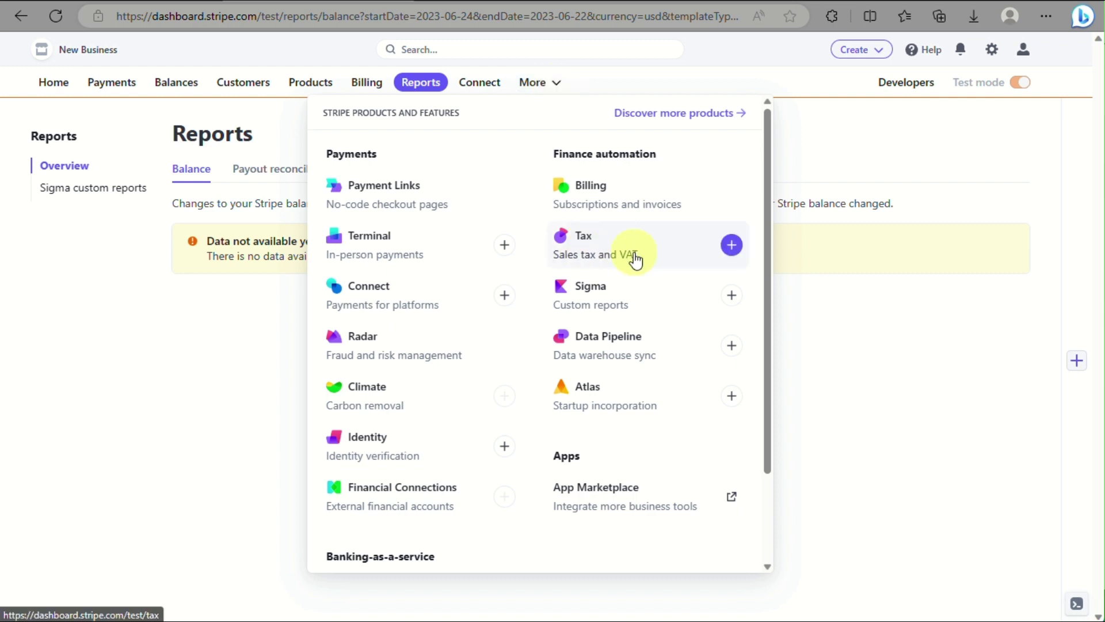
left_click(730, 252)
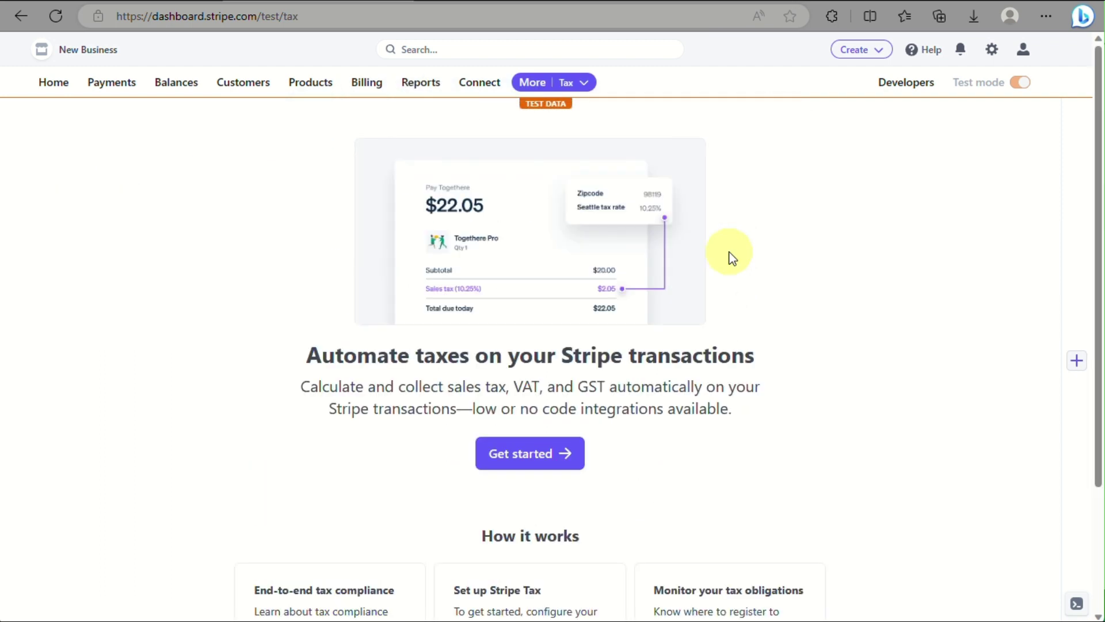
scroll(580, 364, "down", 1)
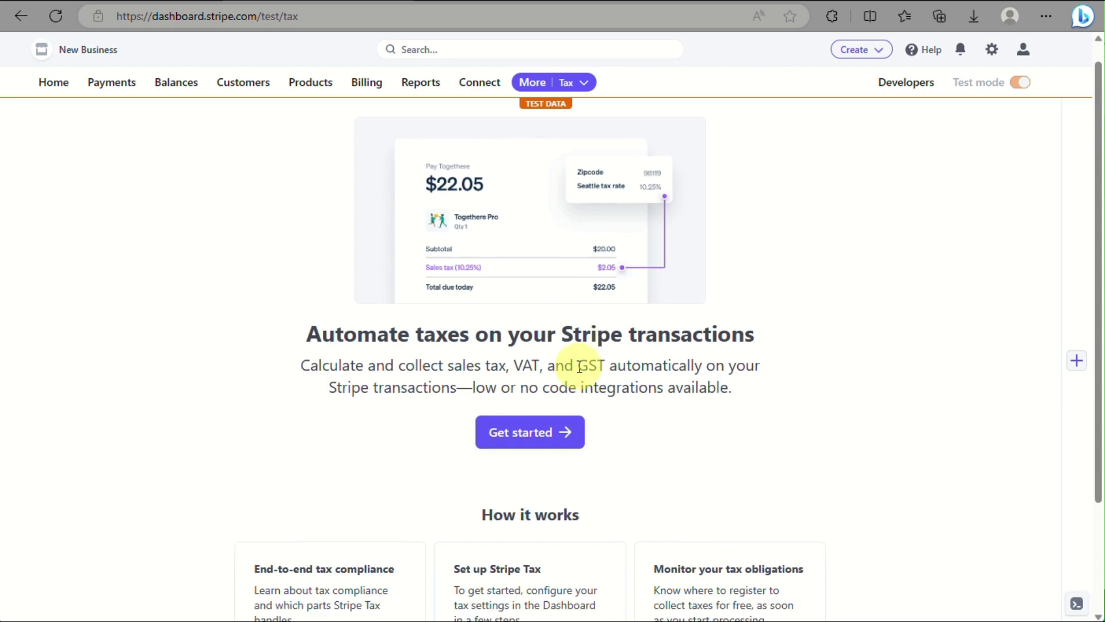
scroll(581, 366, "down", 3)
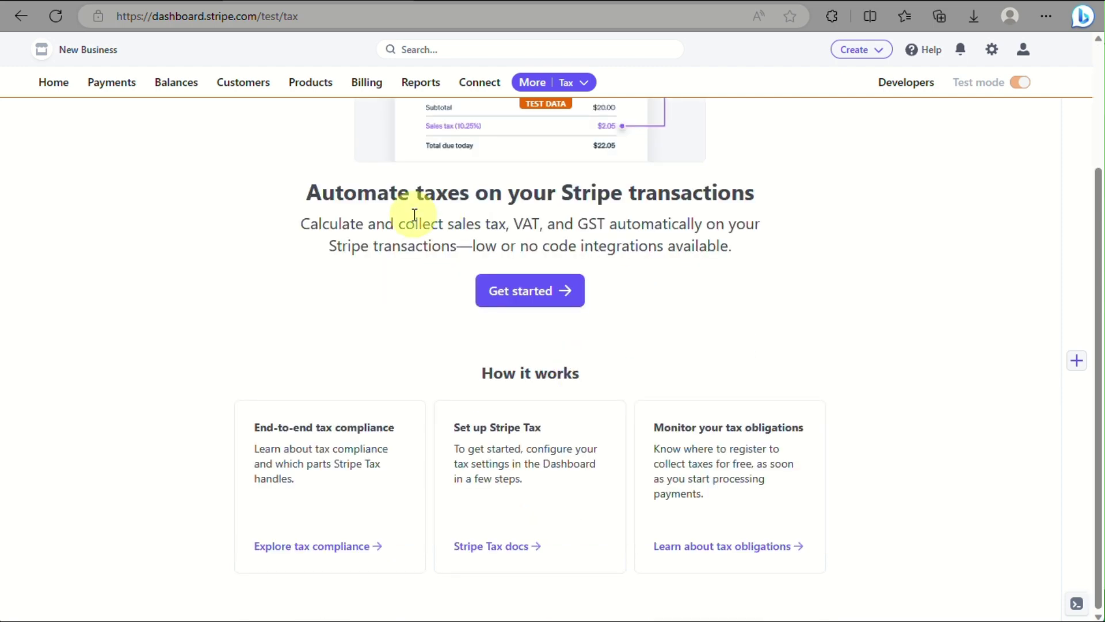
scroll(321, 482, "up", 1, "ctrl")
scroll(321, 482, "up", 3, "ctrl")
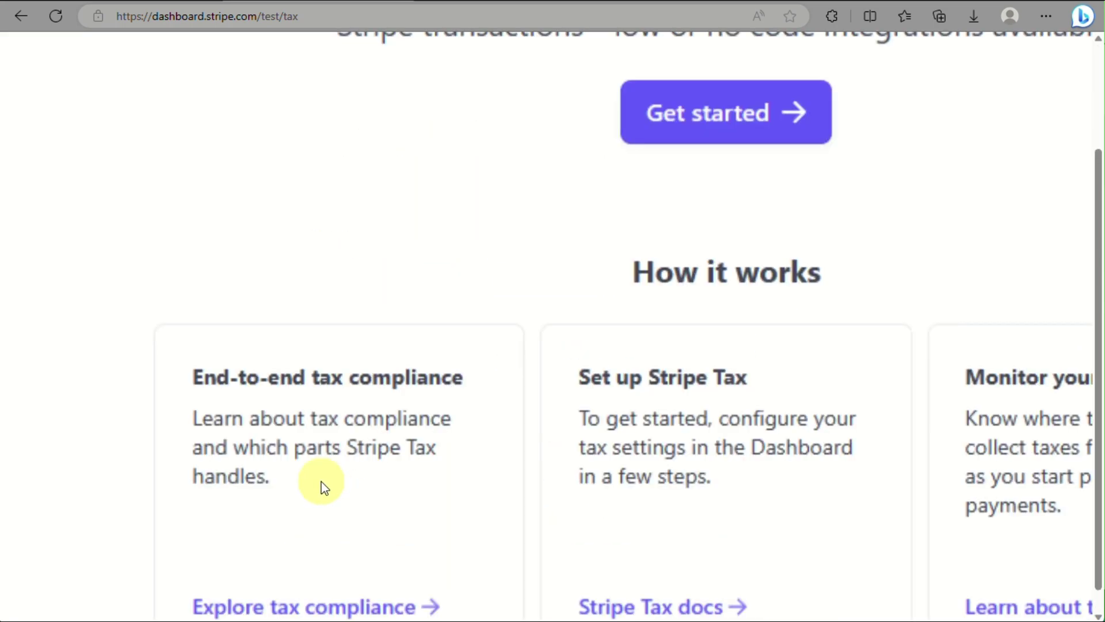
scroll(322, 482, "down", 1, "ctrl")
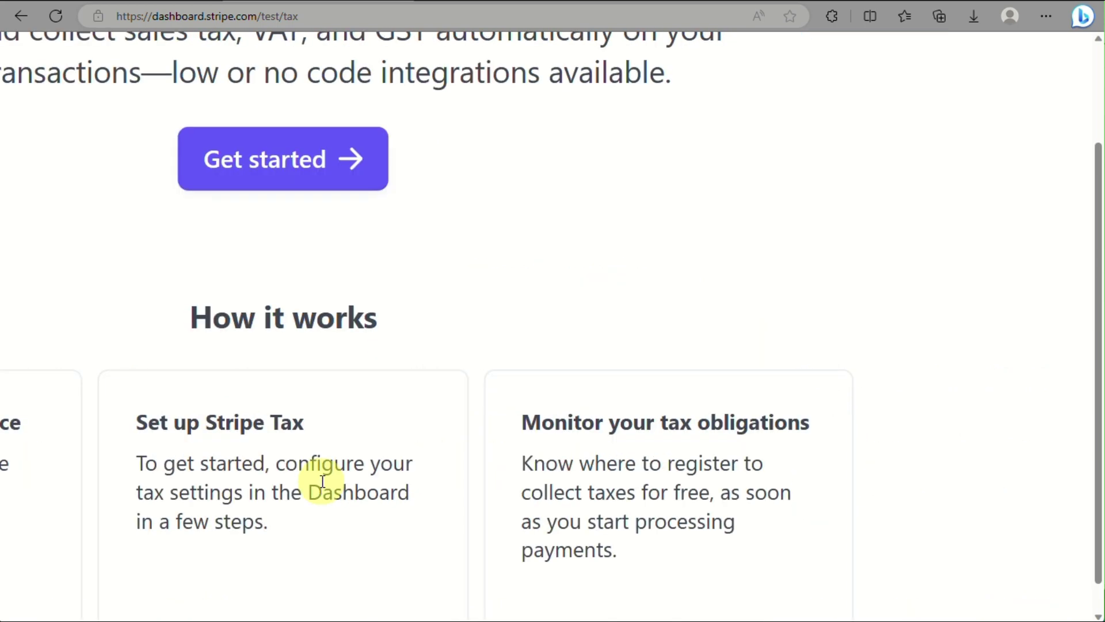
scroll(322, 483, "down", 3, "ctrl")
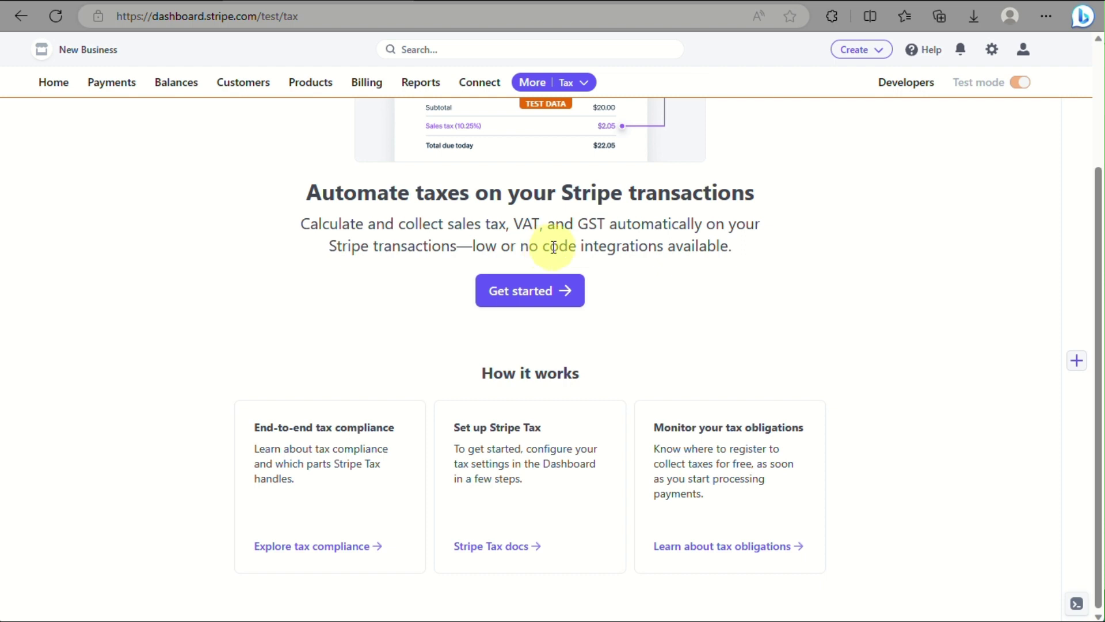
scroll(554, 247, "up", 1)
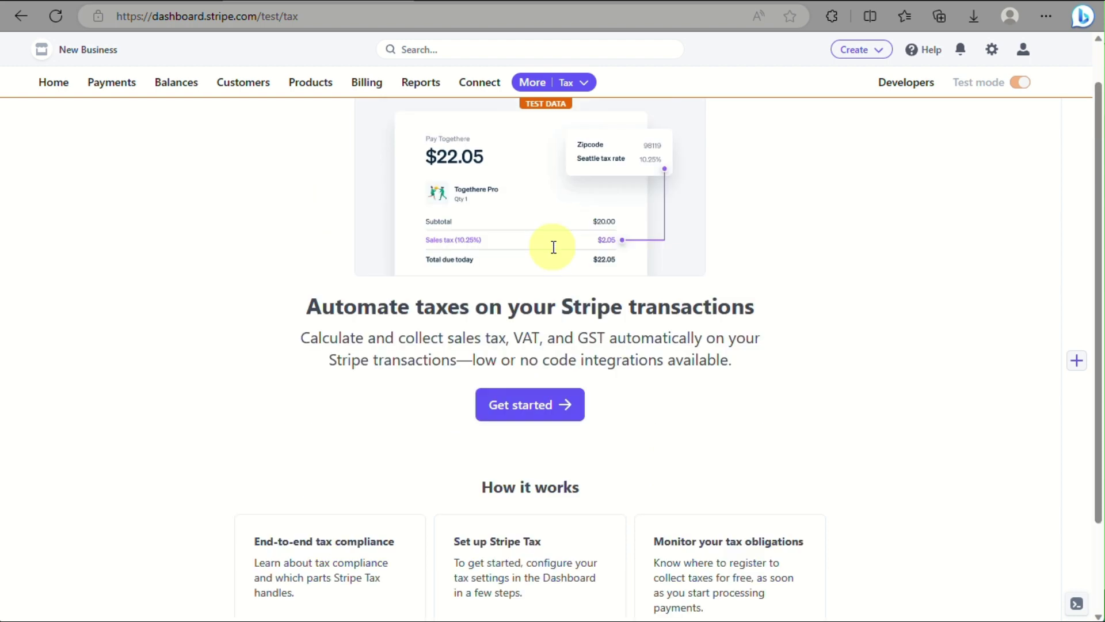
- Enable Stripe Tax in test mode via Get started and confirm in the Tax modal
left_click(527, 413)
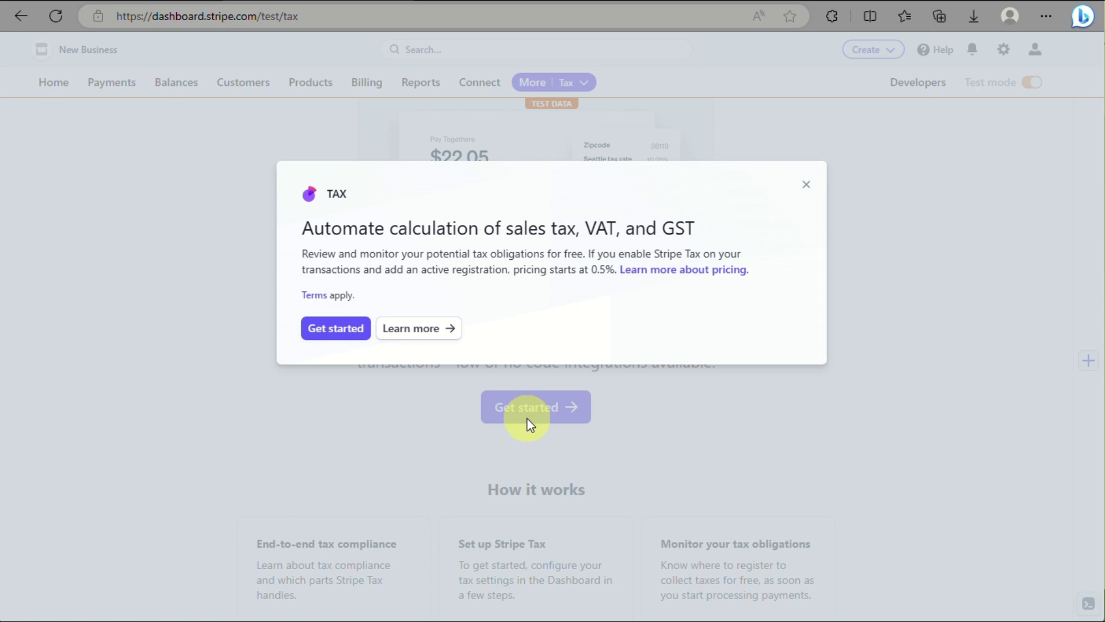
left_click(333, 336)
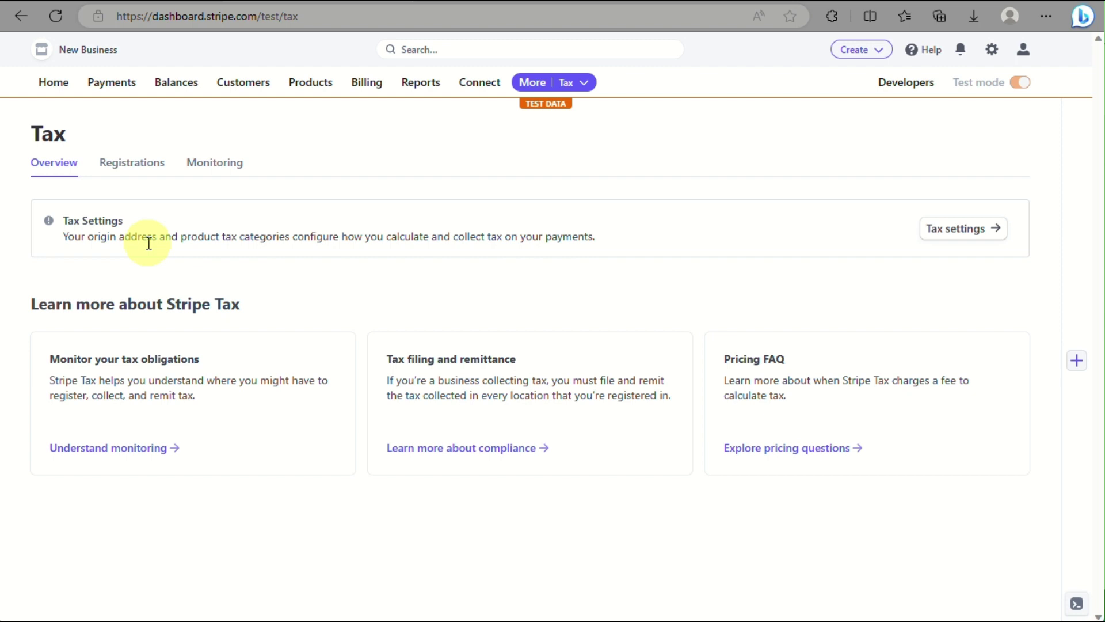
- Reach Tax settings through the account Settings gear and its Tax entry
left_click(958, 235)
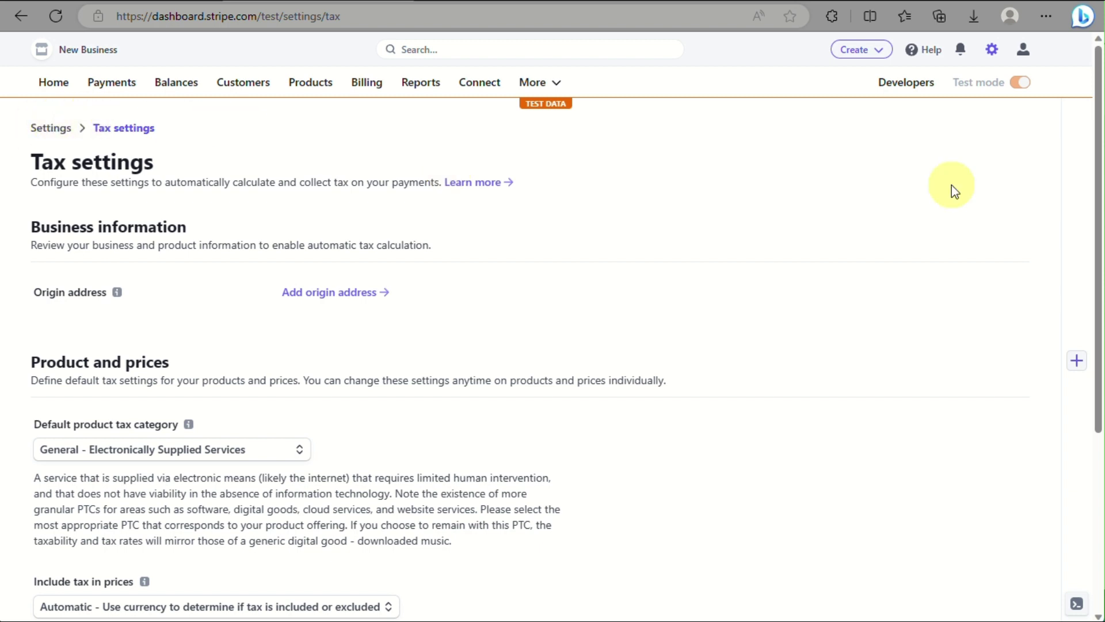
left_click(993, 50)
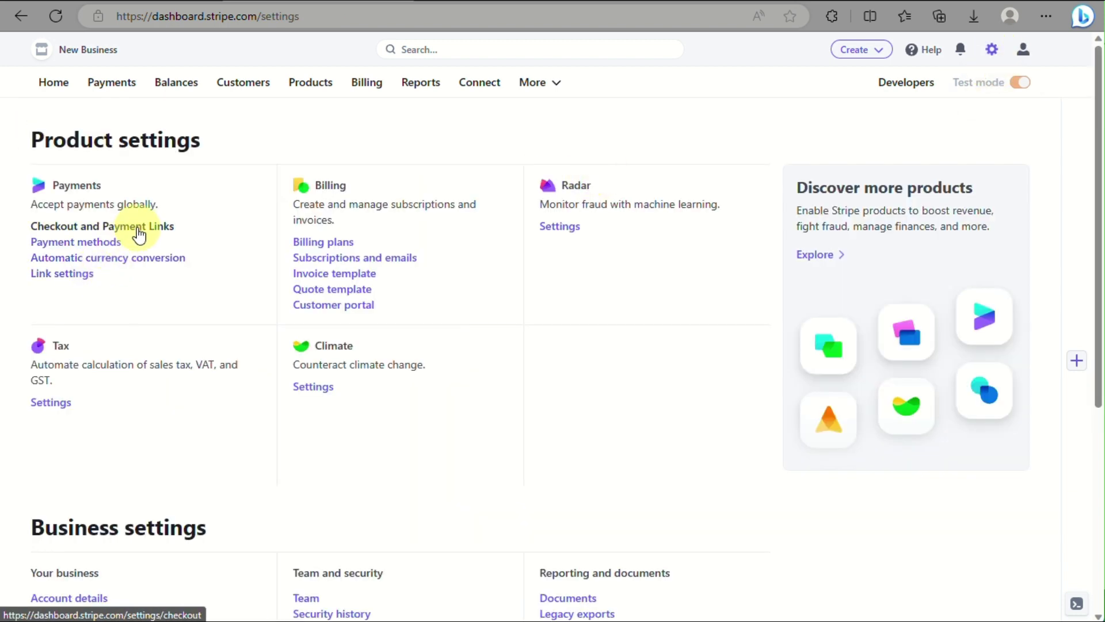
left_click(52, 404)
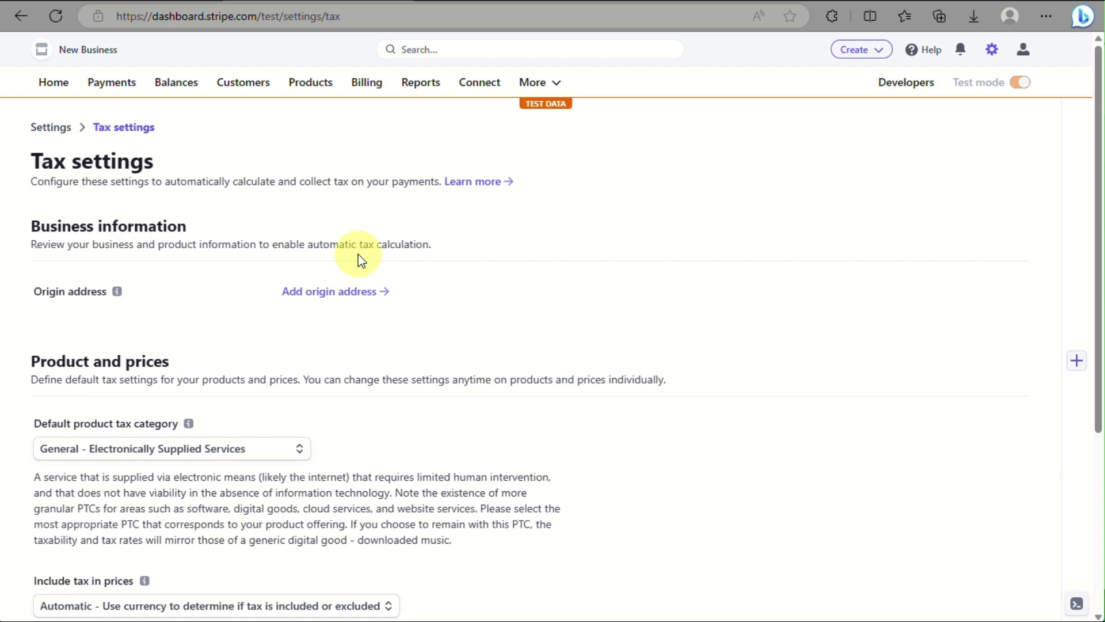
scroll(358, 254, "down", 3)
scroll(360, 255, "down", 1)
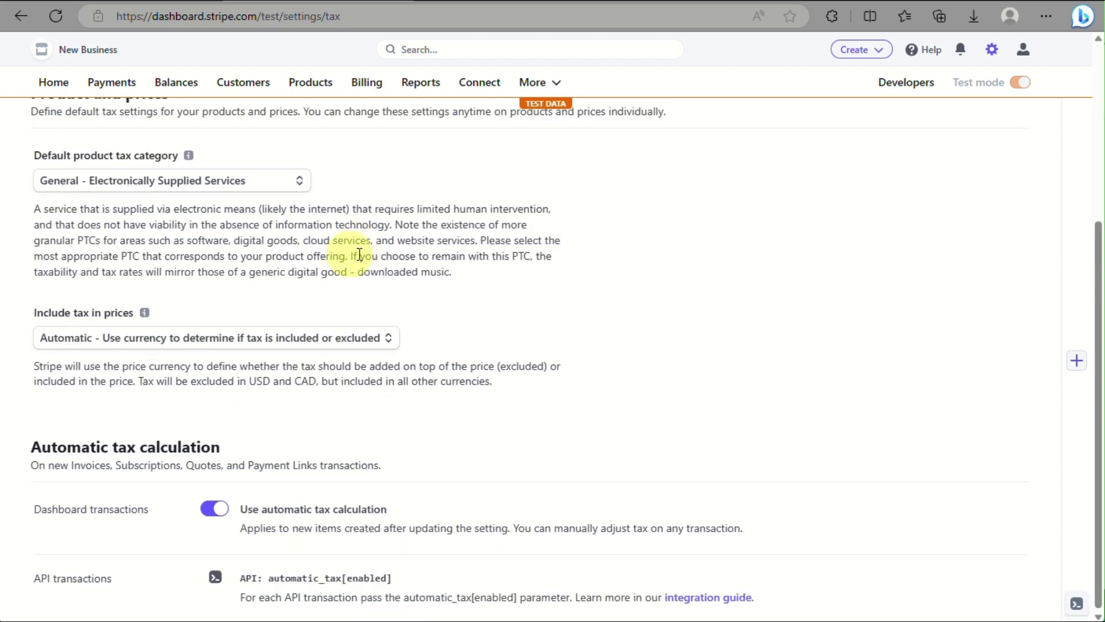